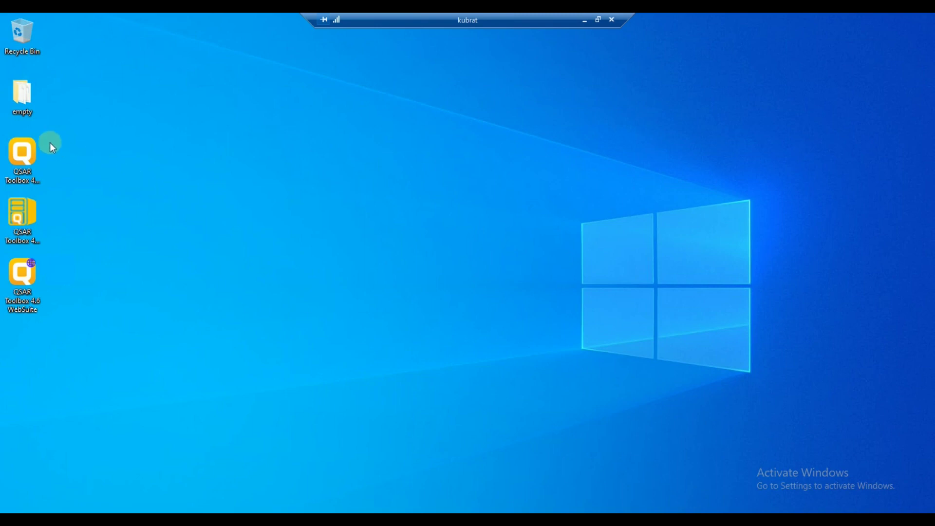
# Pick out the QSAR Toolbox 4.6 WebSuite shortcut among the desktop's QSAR Toolbox icons.
pyautogui.click(31, 160)
pyautogui.click(23, 227)
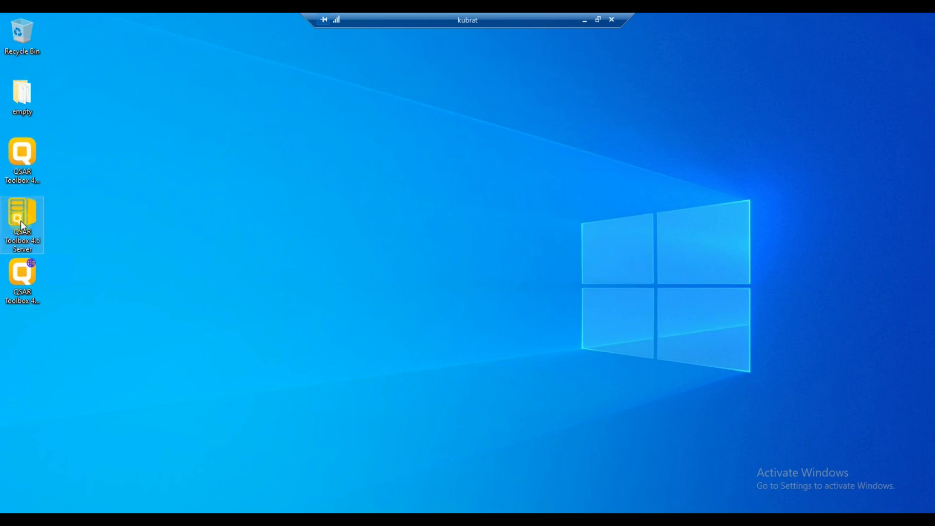
pyautogui.click(22, 275)
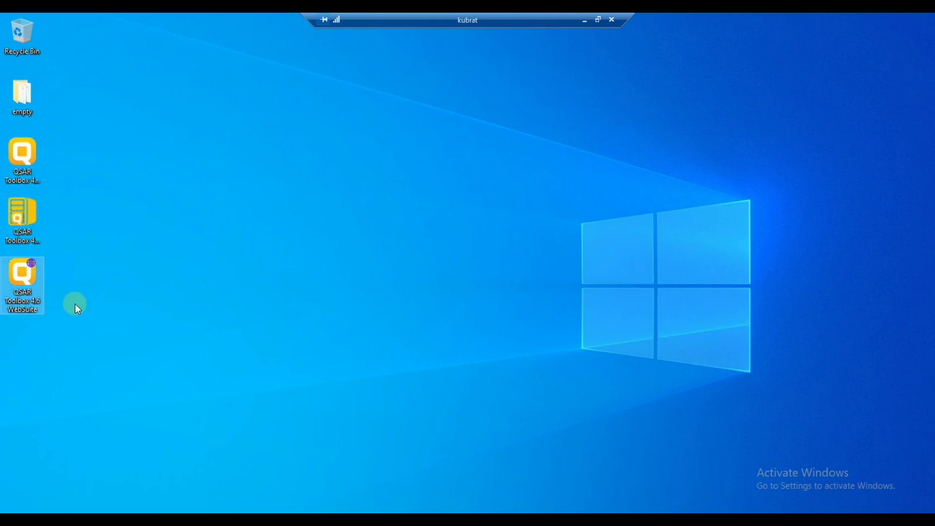
# Launch QSAR Toolbox 4.6 WebSuite and bring up its Toolbox Web Client in the browser.
pyautogui.doubleClick(27, 290)
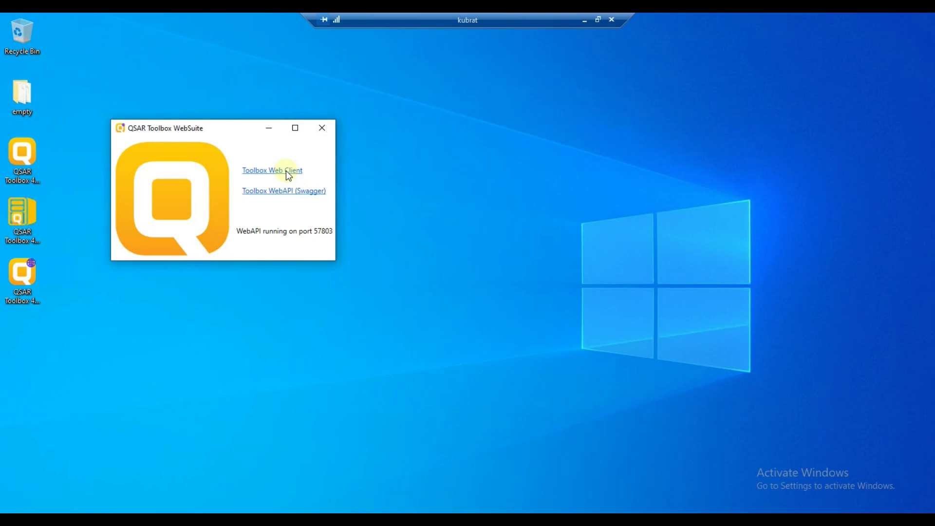
pyautogui.click(286, 171)
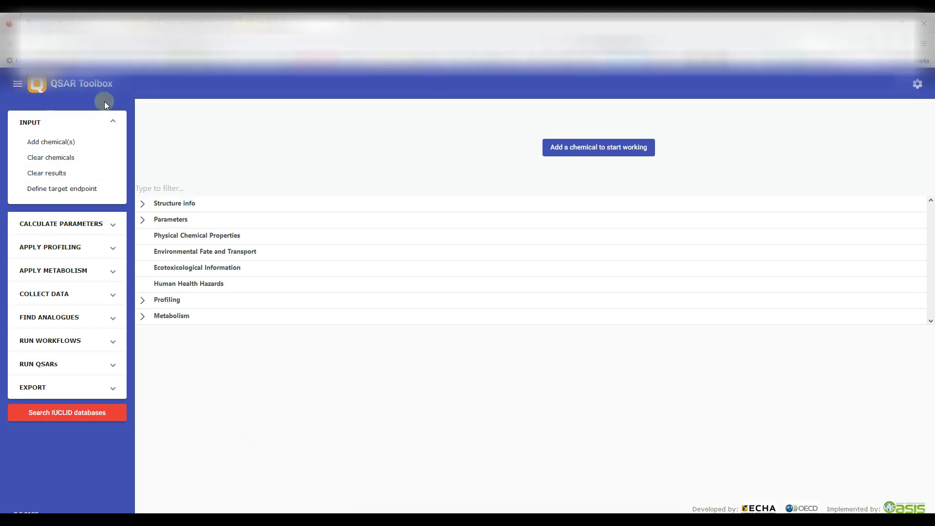
# Open the IUCLID database search and review the SMILES Fragment/Exact match options without changing them.
pyautogui.click(72, 417)
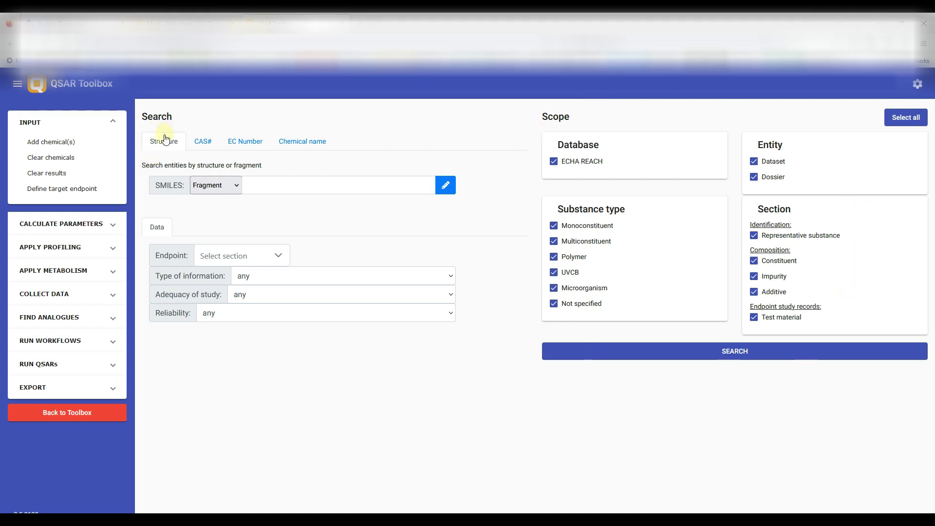
pyautogui.click(236, 186)
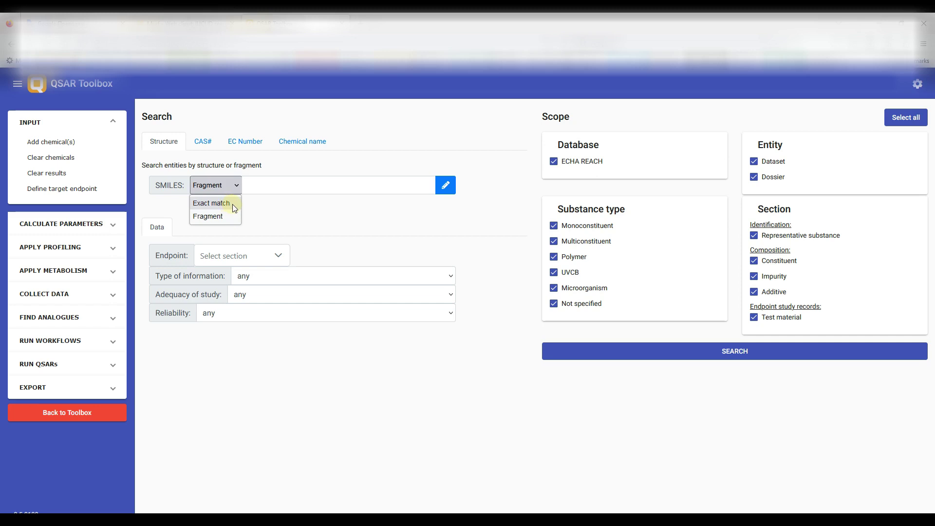
pyautogui.click(258, 206)
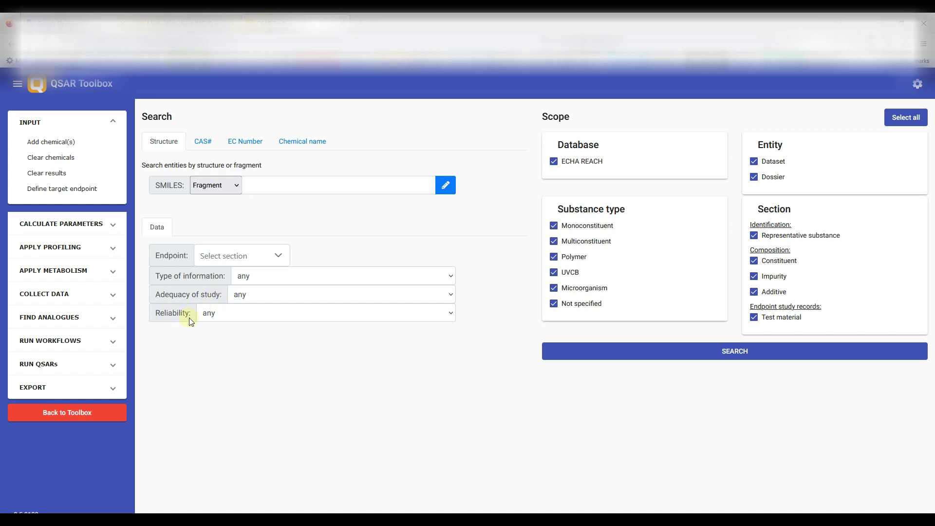
pyautogui.click(279, 257)
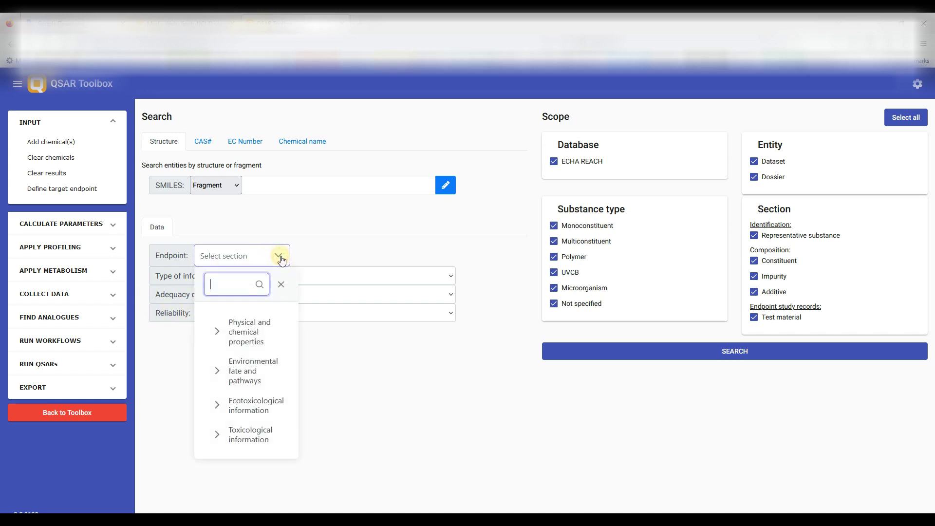
pyautogui.click(280, 257)
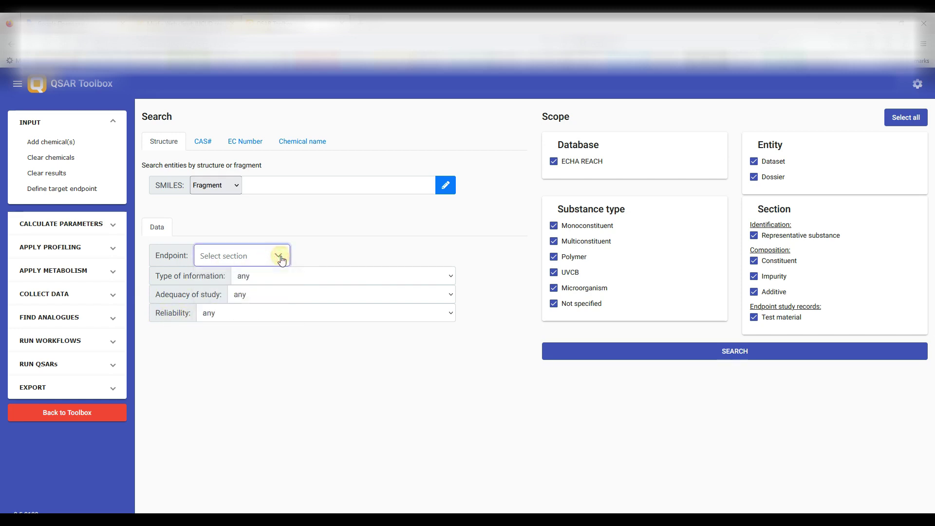
pyautogui.click(451, 276)
pyautogui.click(452, 279)
pyautogui.click(452, 295)
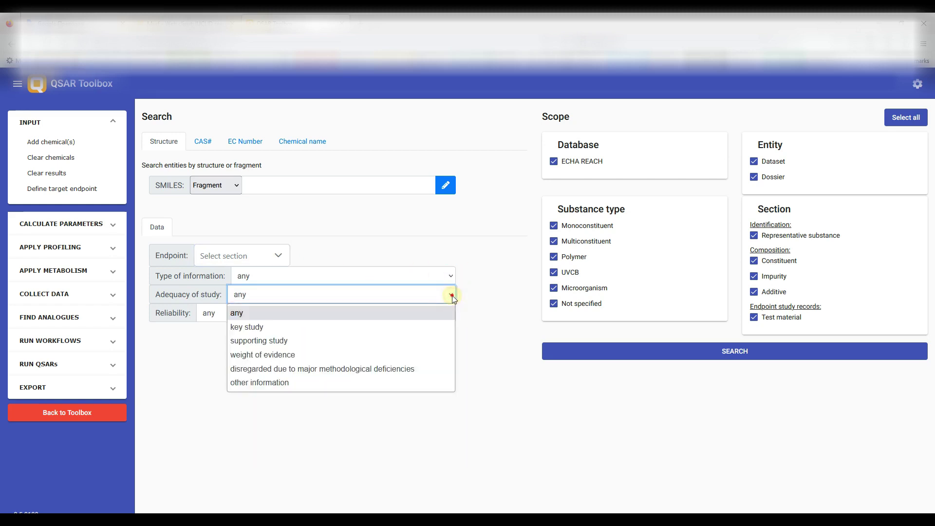
pyautogui.click(453, 296)
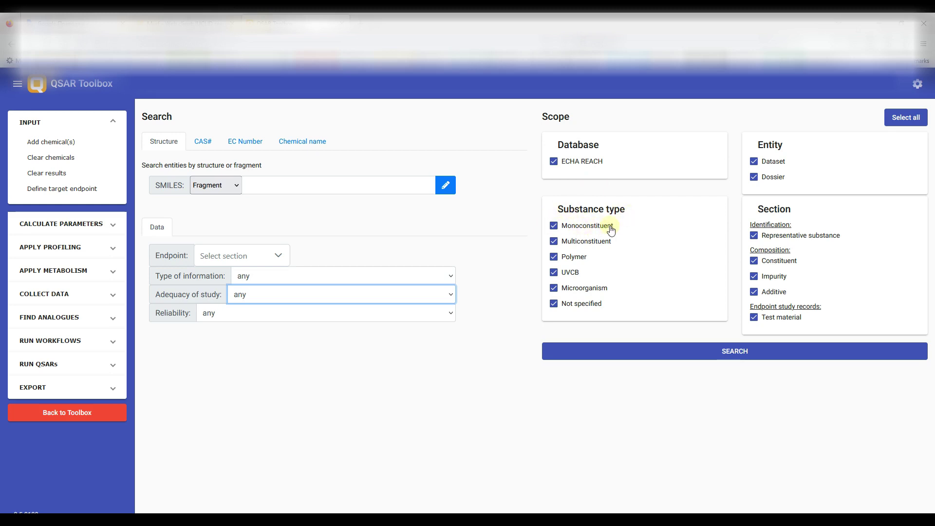
pyautogui.click(556, 246)
pyautogui.click(555, 259)
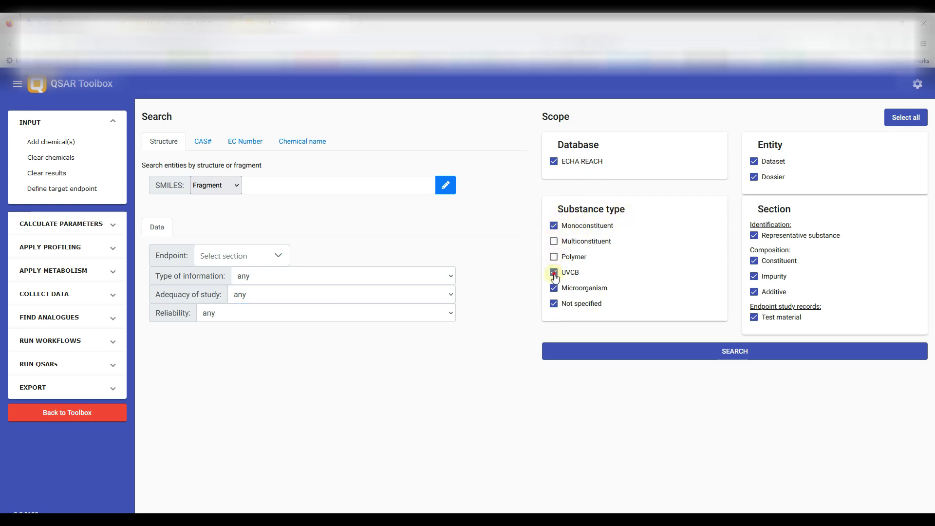
pyautogui.click(556, 275)
pyautogui.click(556, 291)
pyautogui.click(555, 306)
pyautogui.click(905, 118)
# Switch the SMILES search to Exact match and enter HC=O.
pyautogui.click(226, 185)
pyautogui.click(234, 204)
pyautogui.click(254, 185)
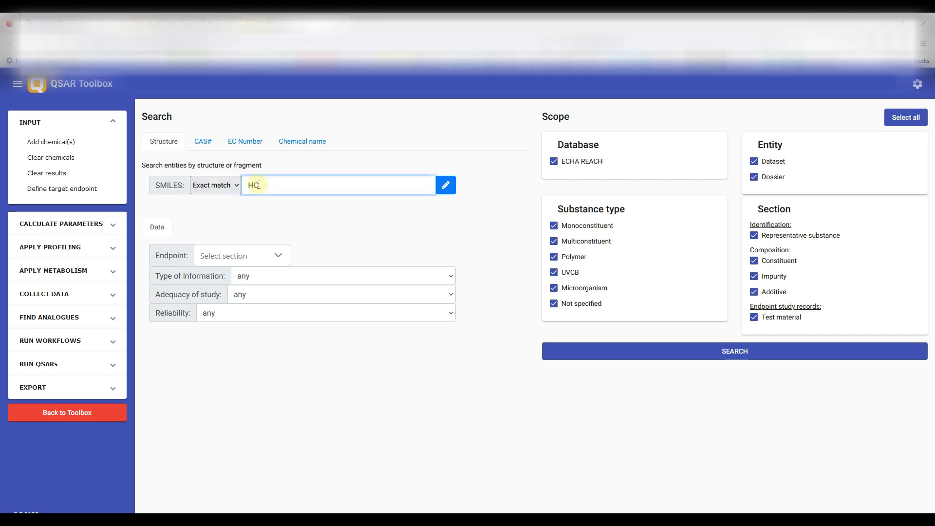
pyautogui.write('HC=O')
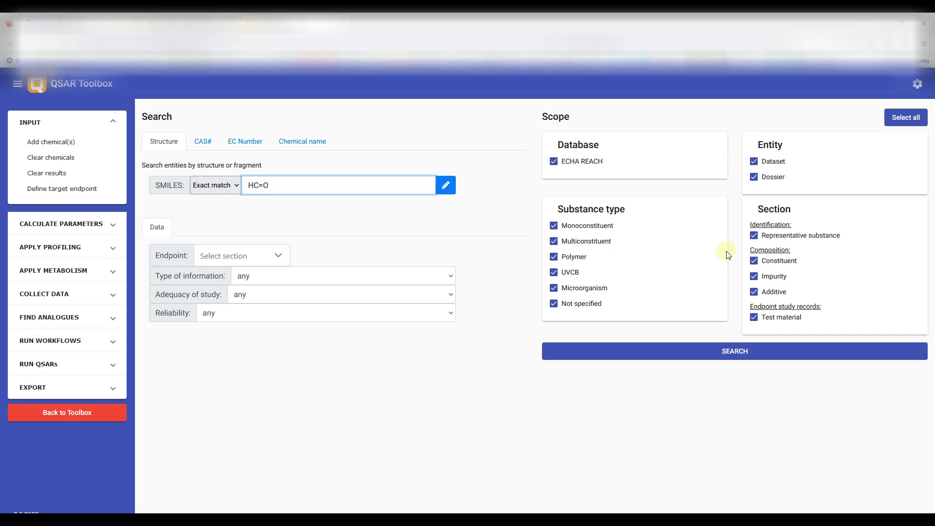
# Uncheck Constituent, Impurity, Additive and Test material, then run the search.
pyautogui.click(754, 261)
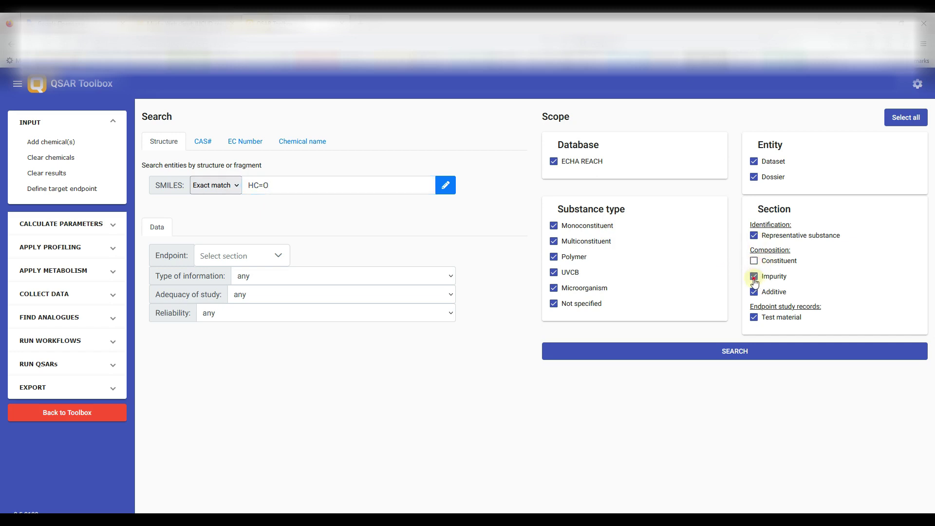
pyautogui.click(754, 277)
pyautogui.click(754, 293)
pyautogui.click(754, 317)
pyautogui.click(757, 353)
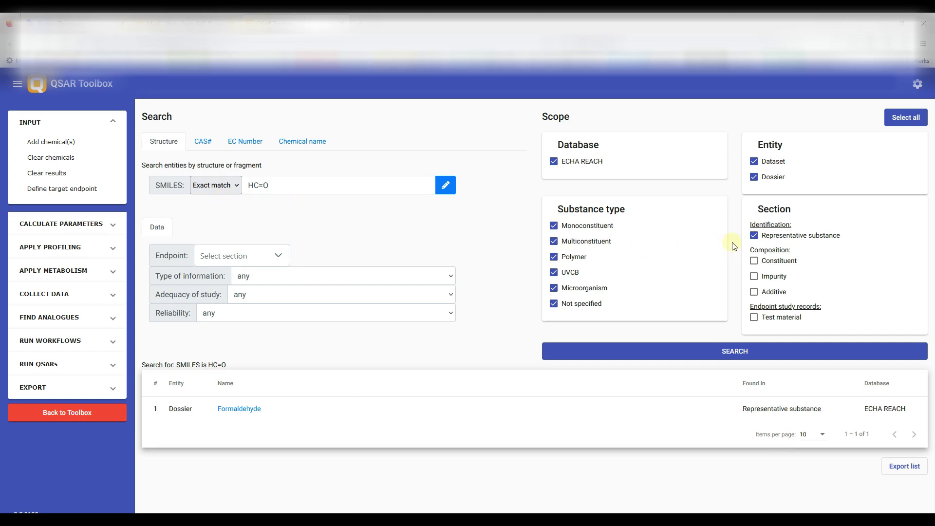
# Rerun the HC=O search on Constituent records instead of Representative substance and browse the hits.
pyautogui.click(755, 237)
pyautogui.click(754, 263)
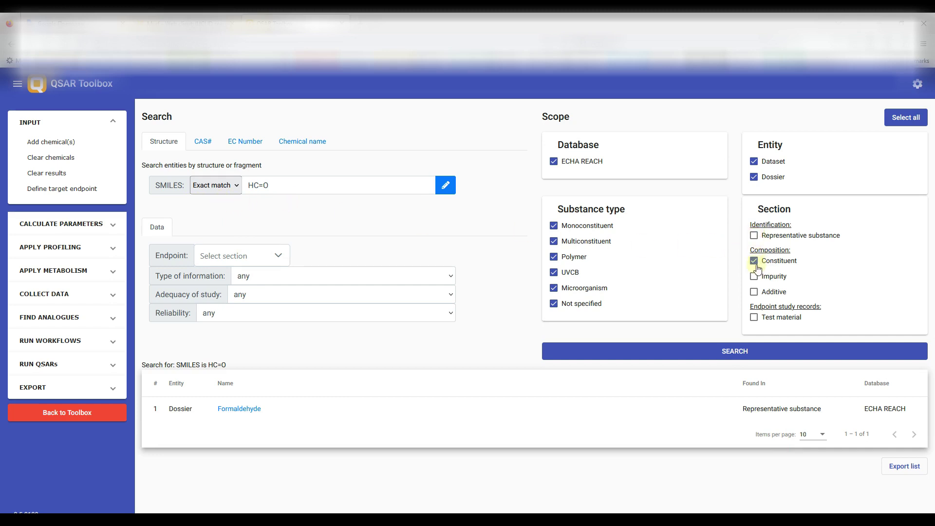
pyautogui.click(729, 354)
pyautogui.scroll(-4, 641, 411)
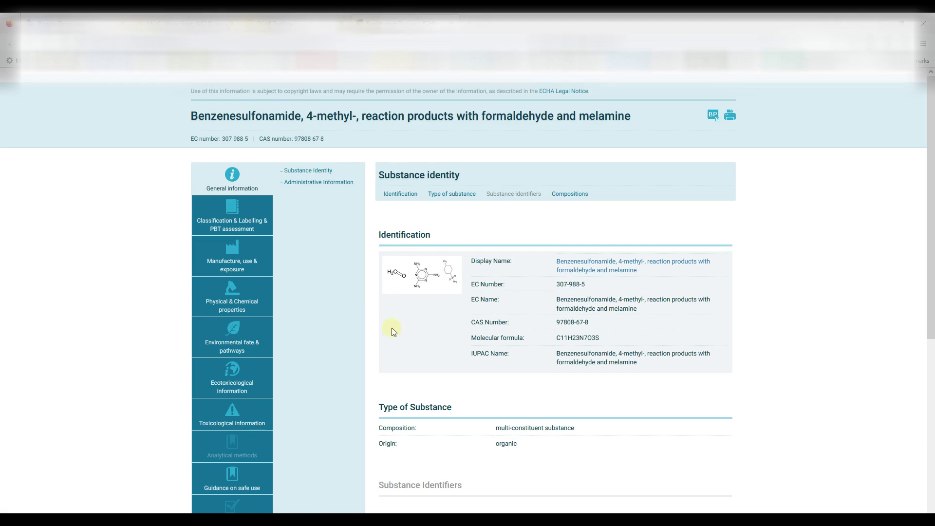
# Expand the substance's Boundary Composition on the ECHA page to review its constituents.
pyautogui.scroll(-5, 530, 370)
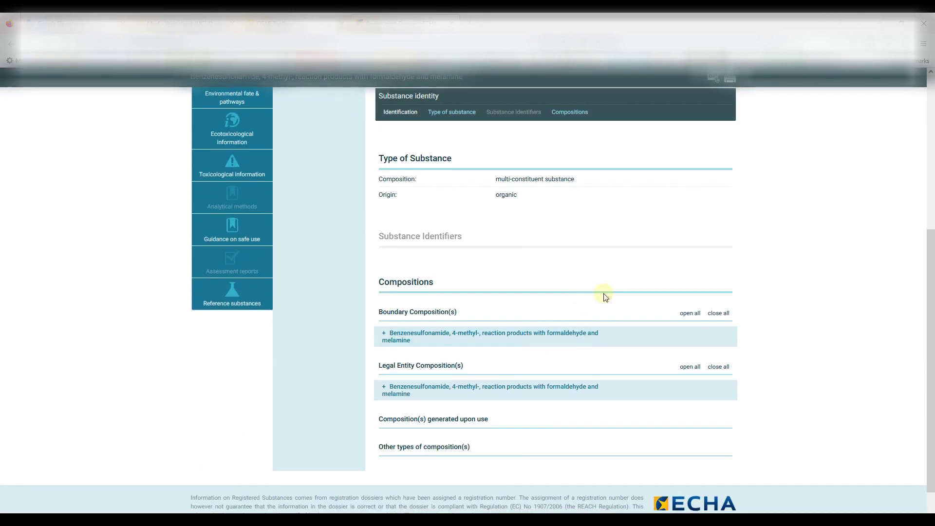
pyautogui.scroll(-1, 611, 295)
pyautogui.click(384, 303)
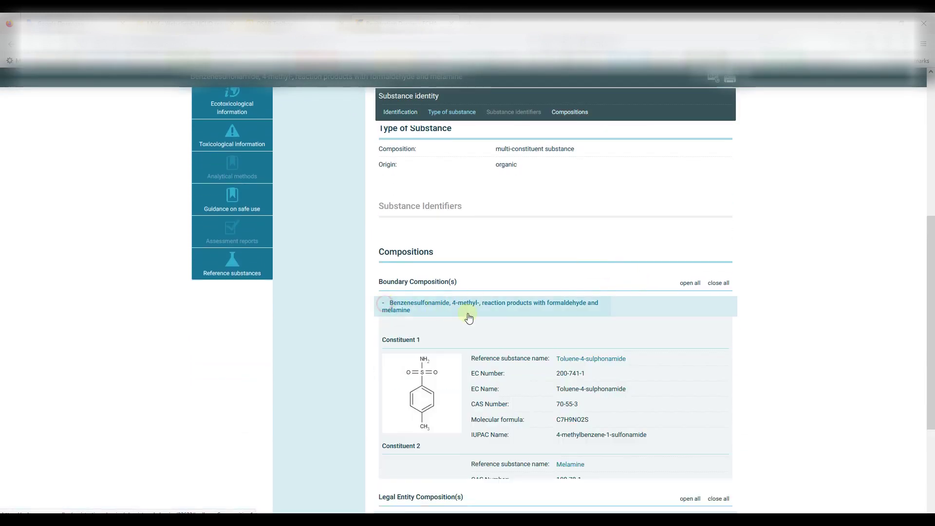
pyautogui.scroll(-5, 523, 340)
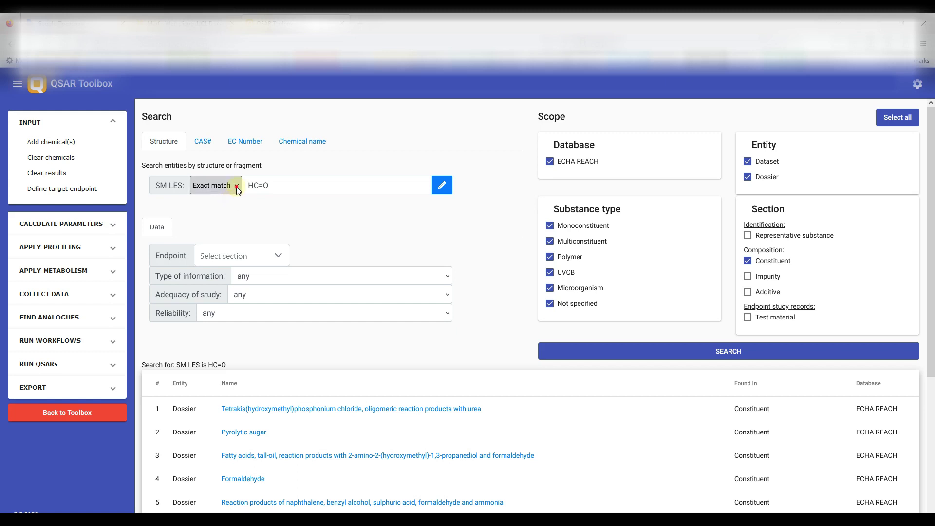
# Switch SMILES to Fragment mode and clear the HC=O pattern in the structure editor.
pyautogui.click(235, 186)
pyautogui.click(227, 217)
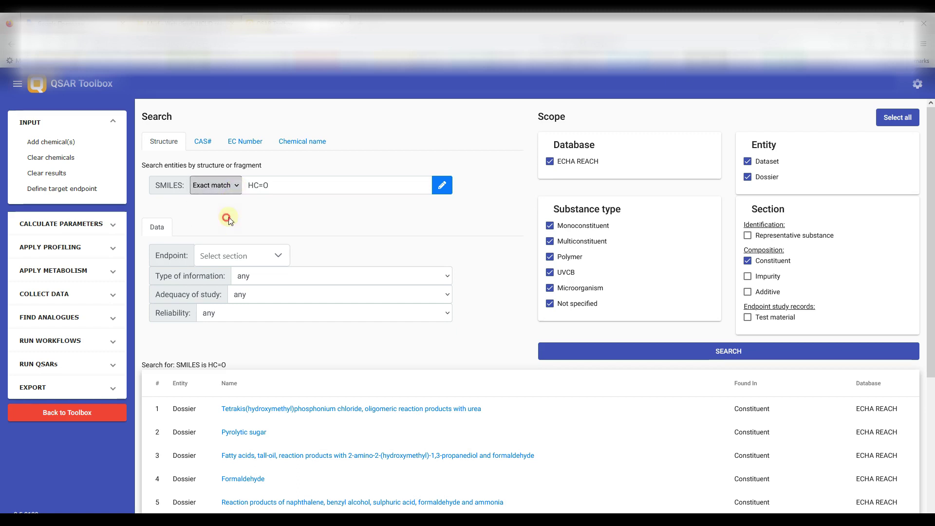
pyautogui.click(442, 185)
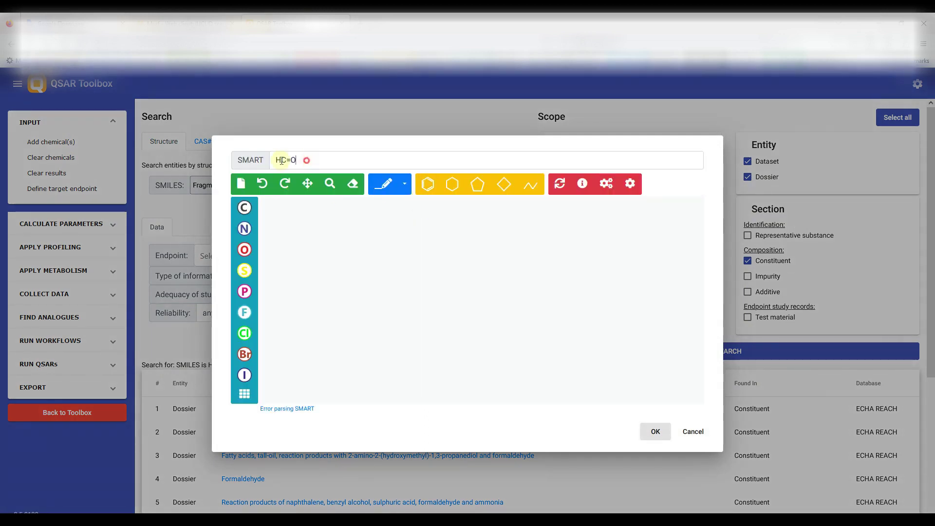
pyautogui.moveTo(310, 160); pyautogui.dragTo(253, 160)
pyautogui.press('BackSpace')
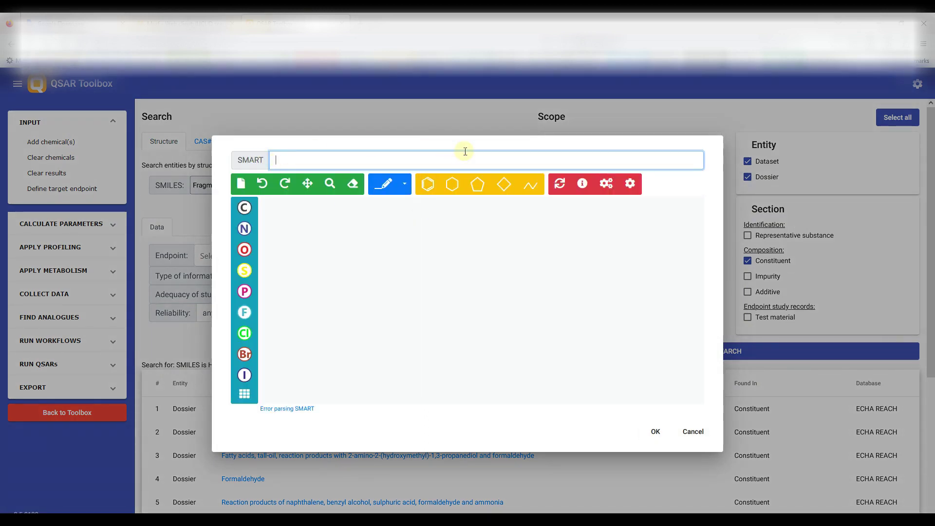
# Draw a benzene ring with an attached oxygen (phenol, c1c(cccc1)O) and accept it.
pyautogui.click(427, 184)
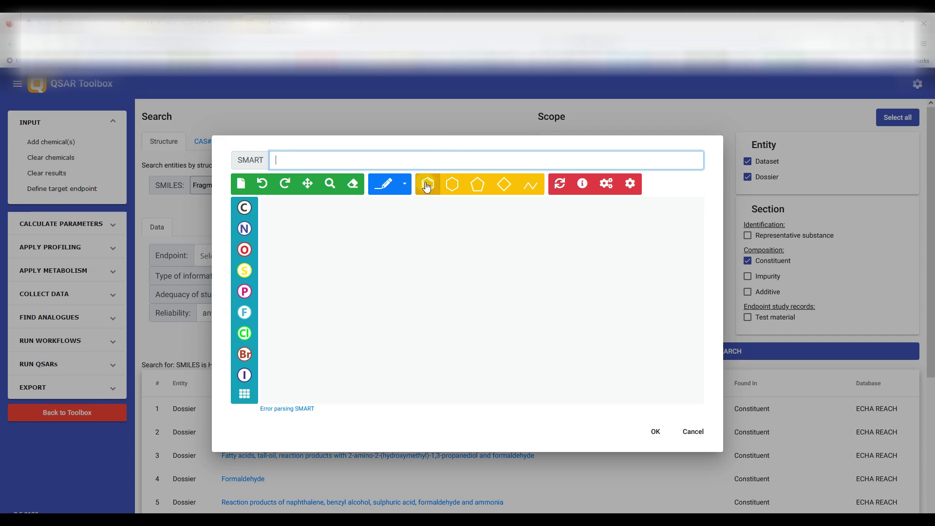
pyautogui.click(368, 251)
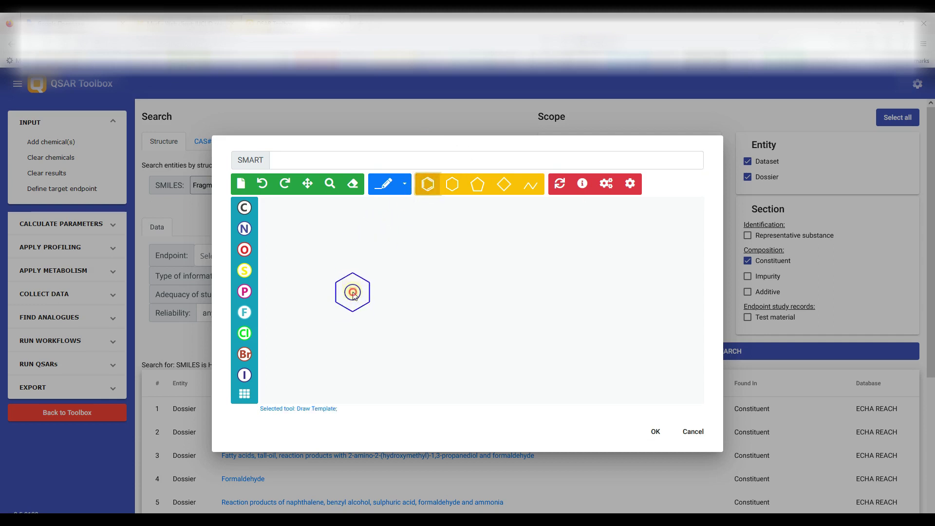
pyautogui.click(352, 292)
pyautogui.click(384, 184)
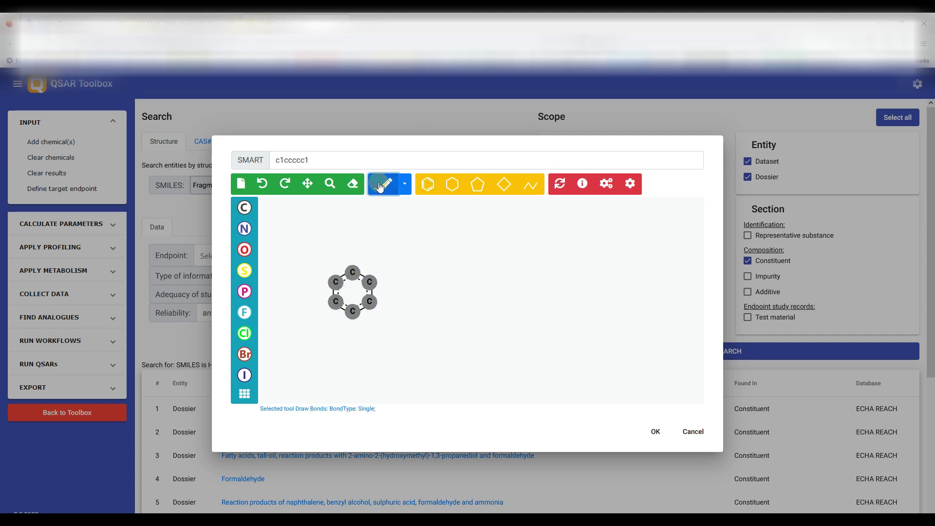
pyautogui.click(371, 280)
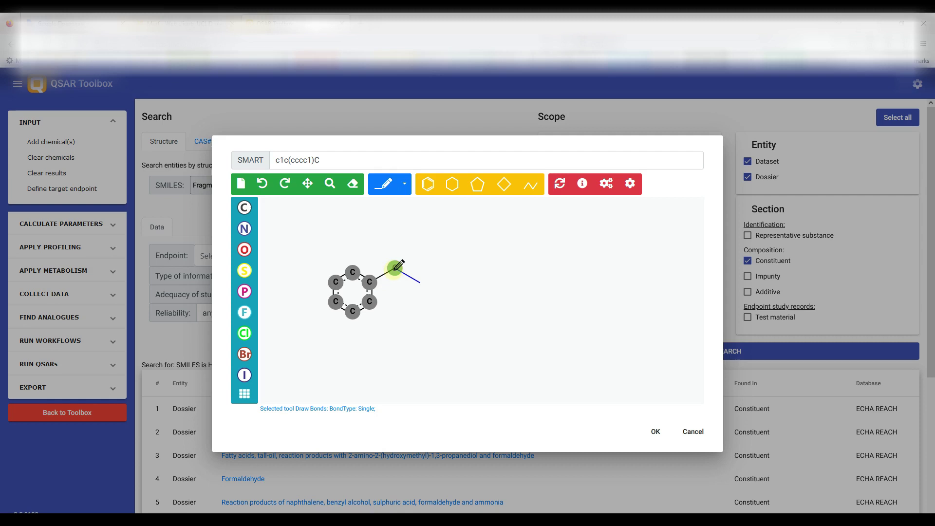
pyautogui.click(244, 251)
pyautogui.click(395, 268)
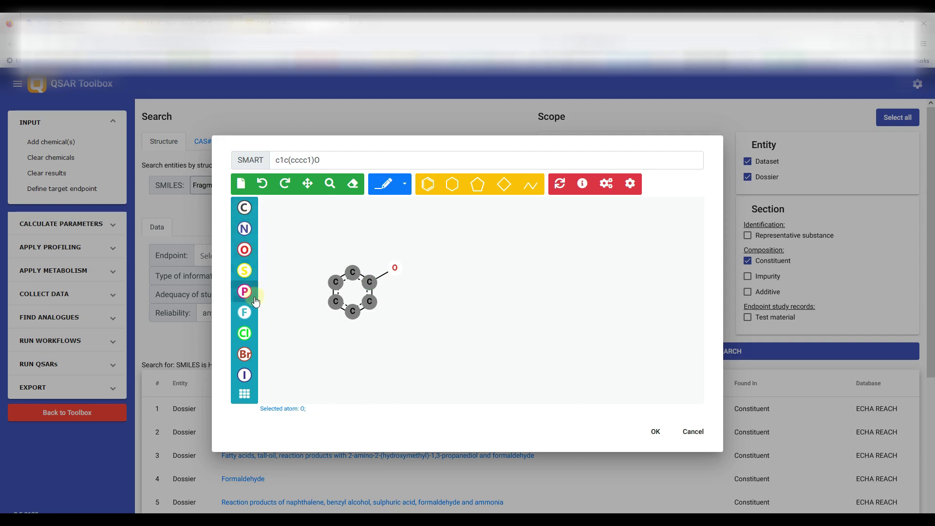
pyautogui.click(664, 435)
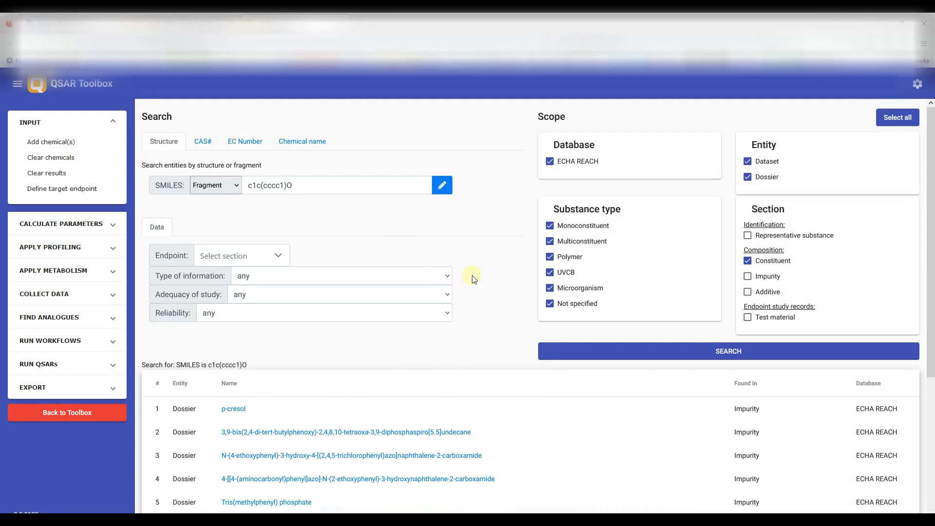
# Search the Impurity section instead of Constituent, with endpoint Acute toxicity: oral.
pyautogui.click(748, 261)
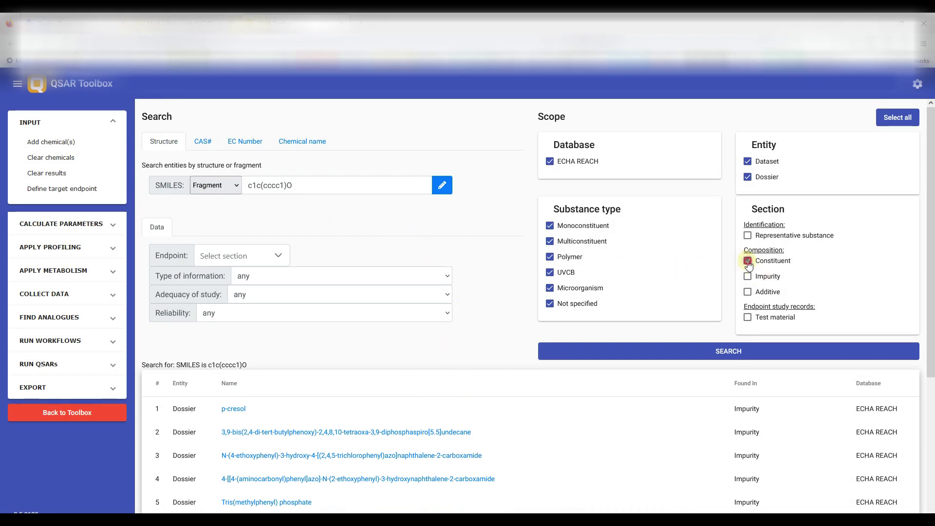
pyautogui.click(748, 276)
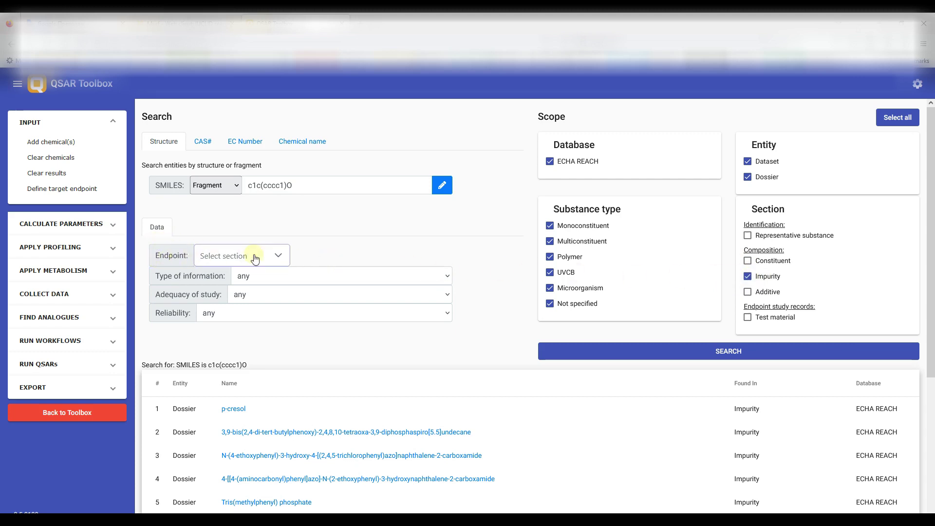
pyautogui.click(275, 252)
pyautogui.write('acut')
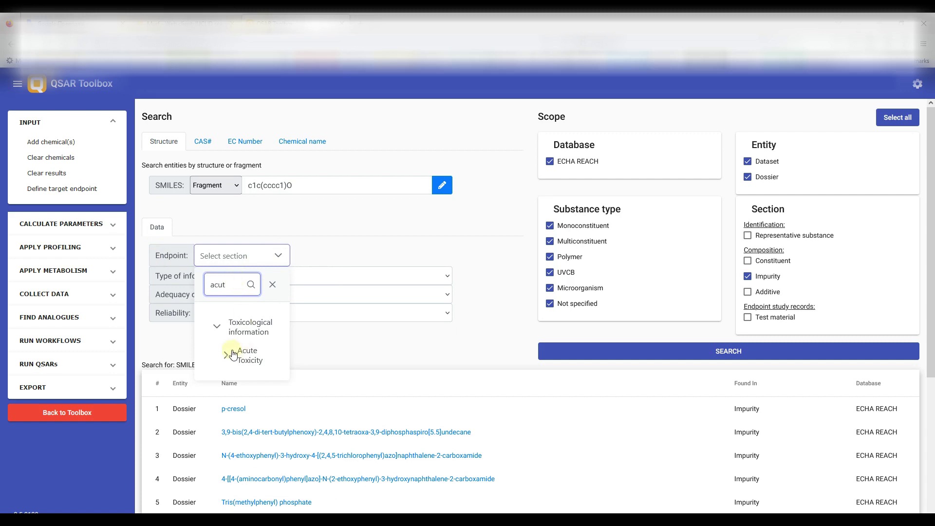
pyautogui.click(227, 352)
pyautogui.click(267, 379)
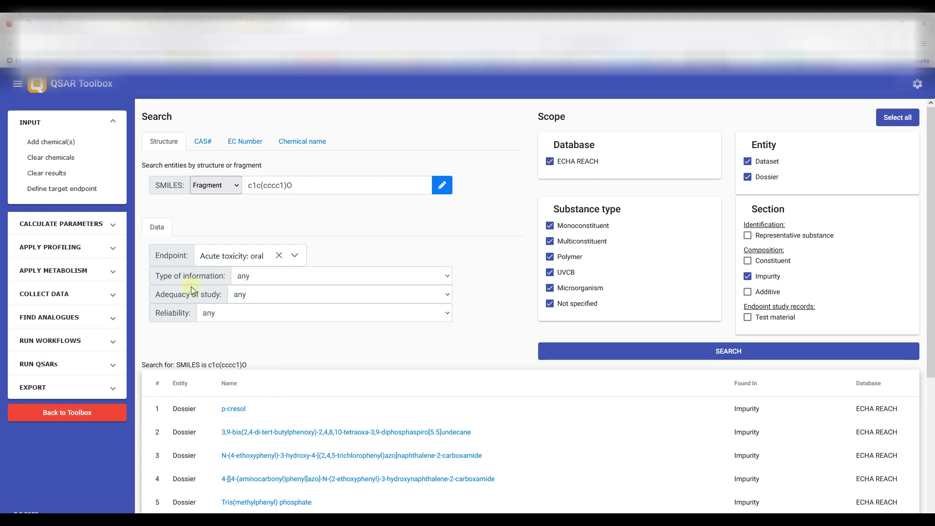
# Filter to experimental, key study, reliability 1 records and run the search.
pyautogui.click(445, 276)
pyautogui.click(287, 310)
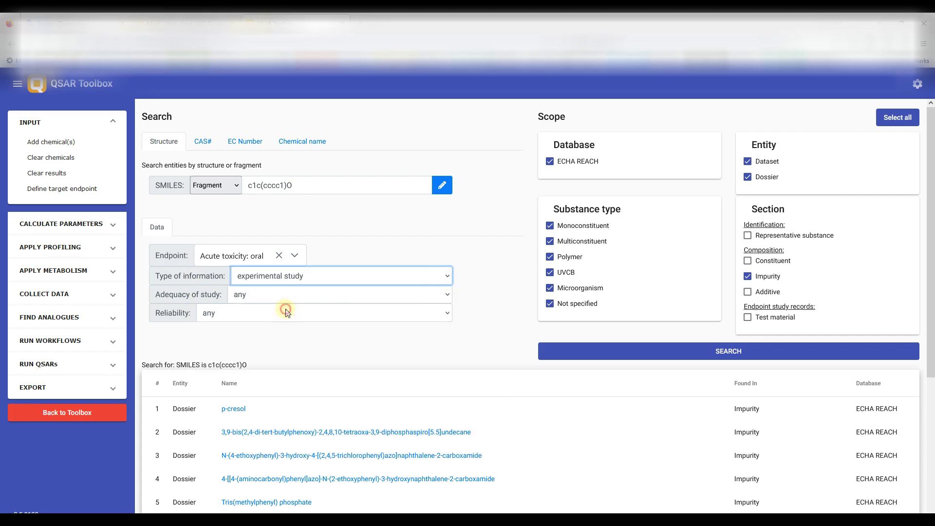
pyautogui.click(447, 294)
pyautogui.click(268, 328)
pyautogui.click(324, 313)
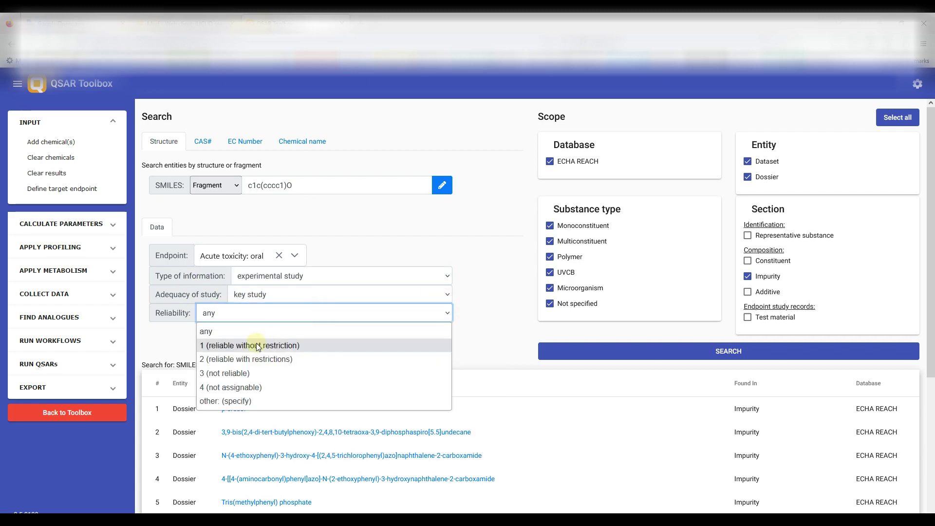
pyautogui.click(256, 340)
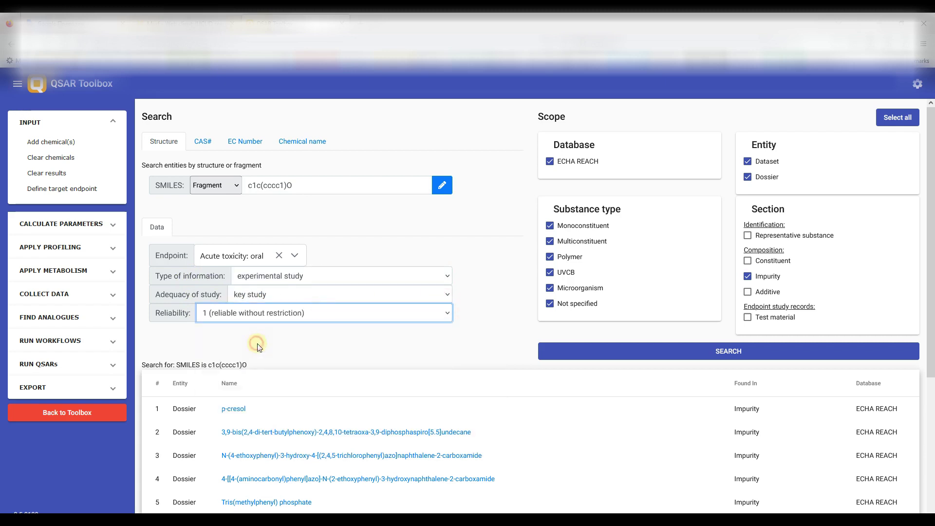
pyautogui.click(580, 350)
pyautogui.scroll(-1, 463, 316)
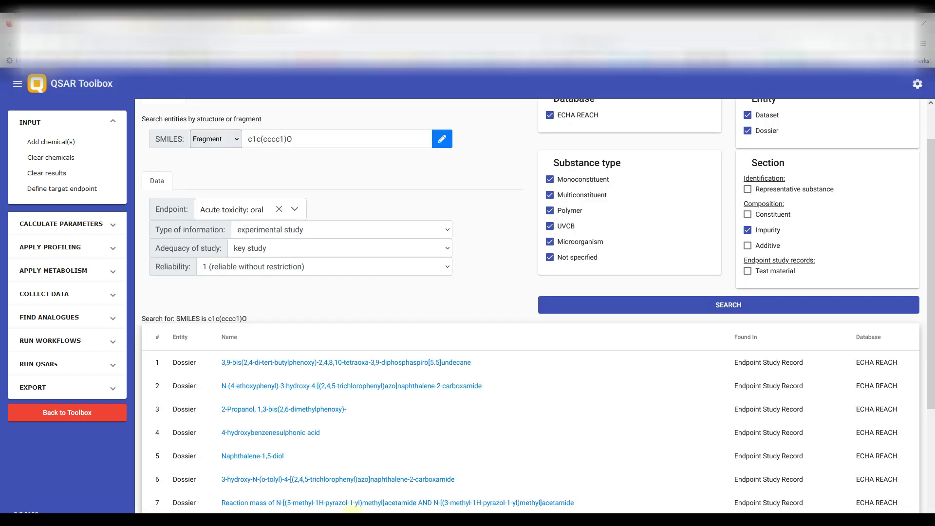
# Open the first hit's ECHA page and expand the composition listing its impurity.
pyautogui.click(339, 367)
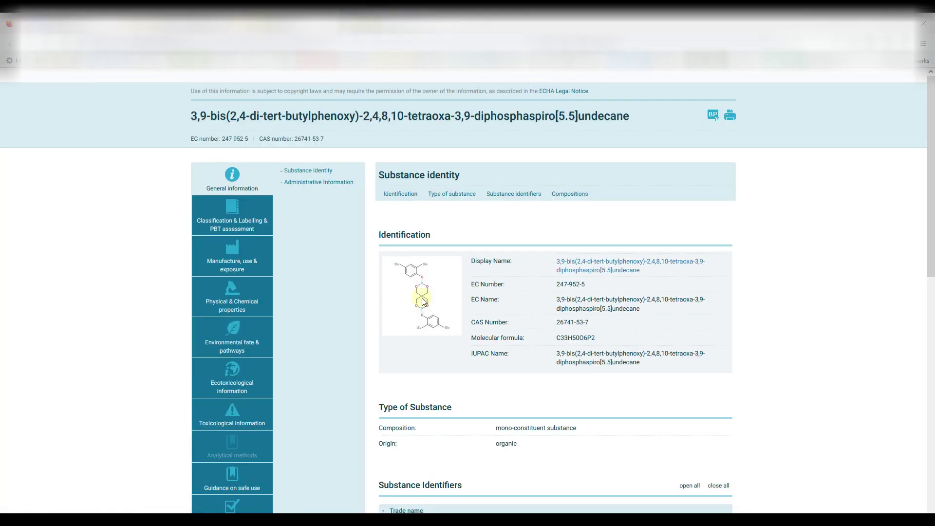
pyautogui.scroll(-10, 446, 305)
pyautogui.scroll(-1, 536, 341)
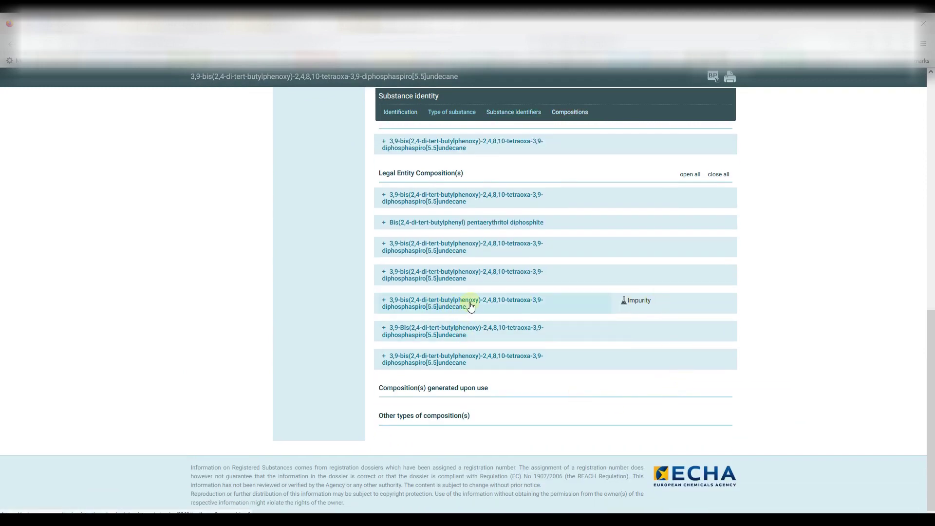
pyautogui.click(449, 307)
pyautogui.scroll(-4, 450, 312)
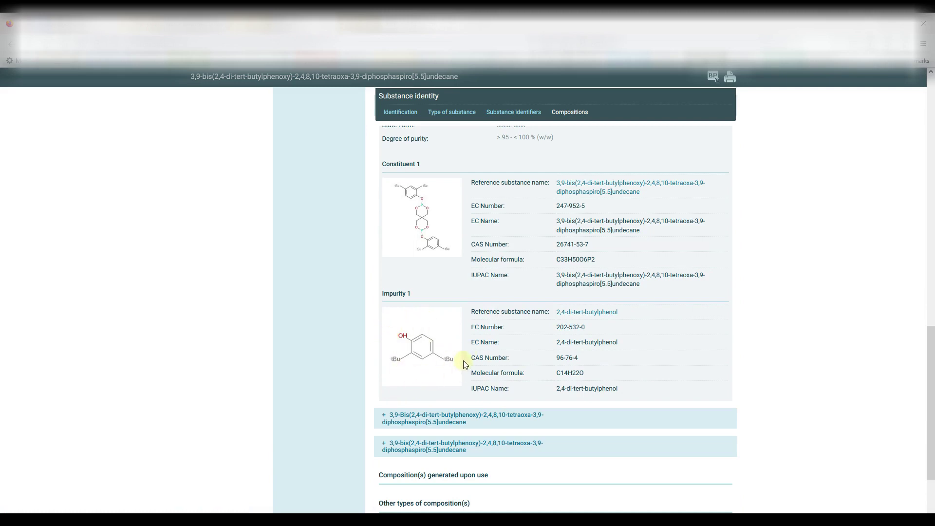
# Expand the Acute Toxicity subsections under Toxicological information.
pyautogui.scroll(13, 464, 361)
pyautogui.moveTo(271, 312)
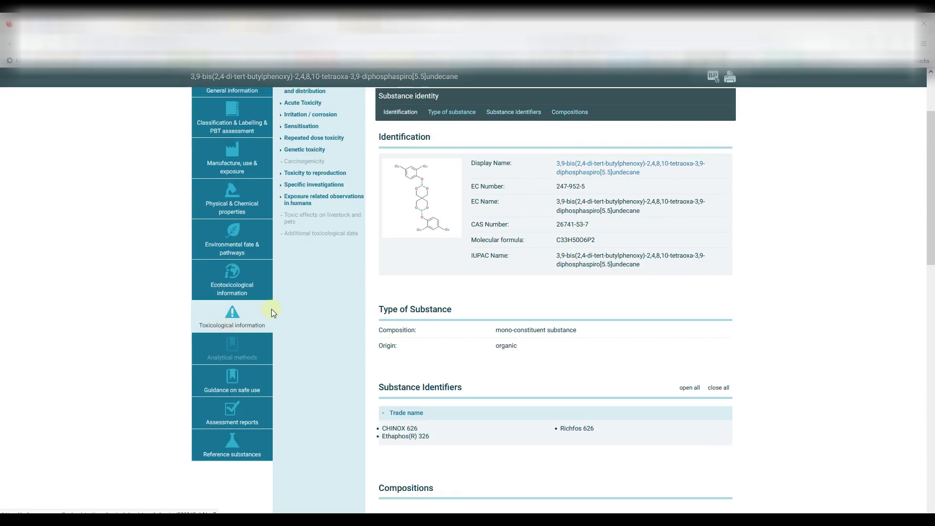
pyautogui.scroll(2, 330, 155)
pyautogui.click(311, 202)
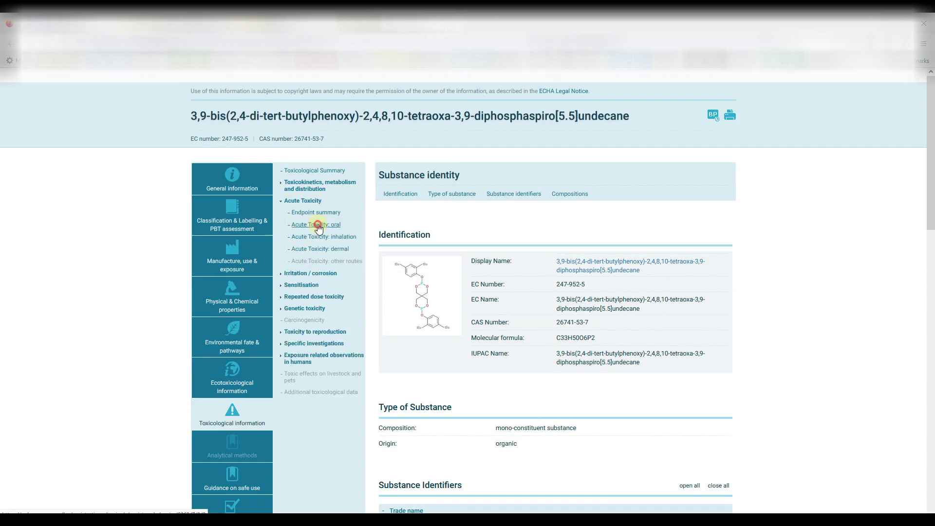